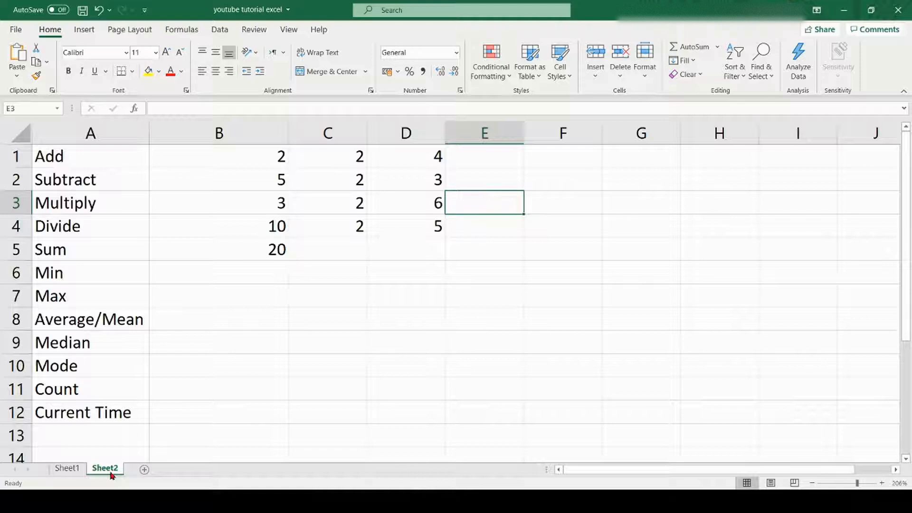
- On Sheet2, select cell B6 beside Min for the minimum formula
{"action": "left_click", "coordinate": [208, 269]}
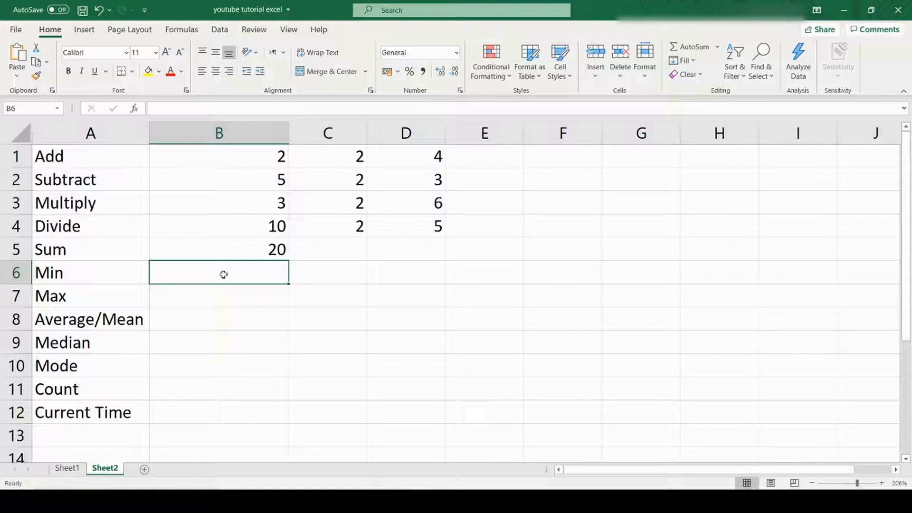
- Enter =MIN(B1:D4) in B6, which returns 2, and check the formula
{"action": "type", "text": "="}
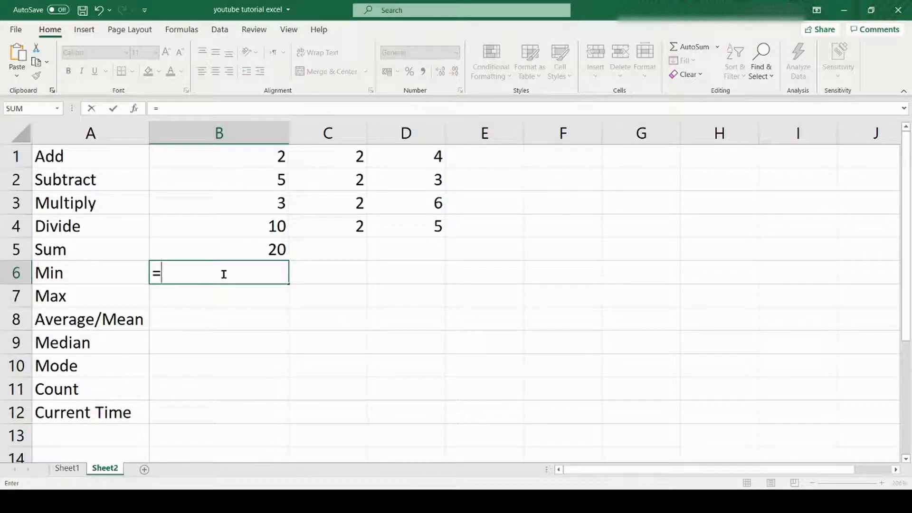
{"action": "type", "text": "min"}
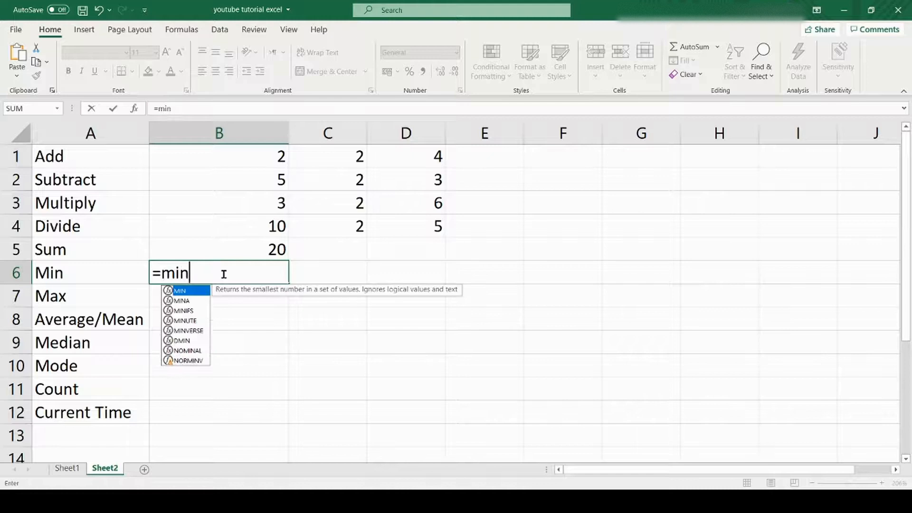
{"action": "double_click", "coordinate": [190, 294]}
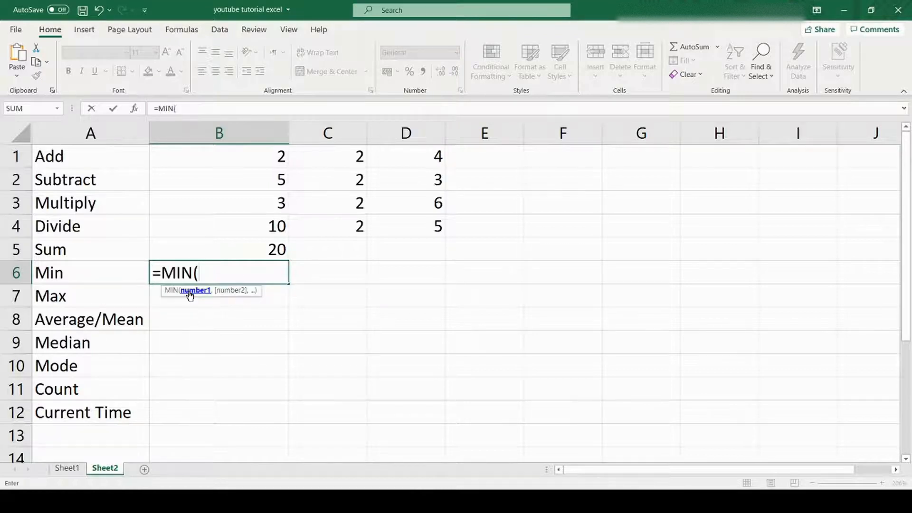
{"action": "left_click_drag", "start_coordinate": [179, 152], "coordinate": [407, 218]}
{"action": "key", "text": "Return"}
{"action": "key", "text": "Up"}
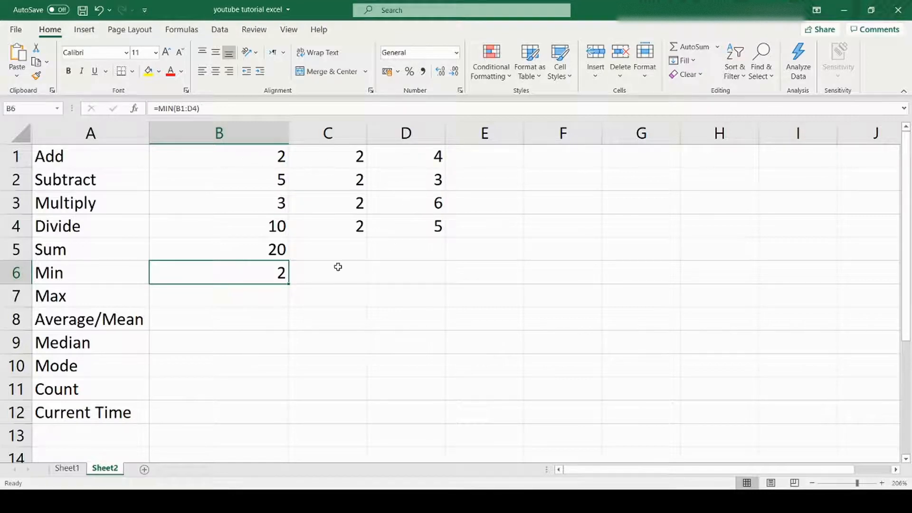
{"action": "left_click", "coordinate": [260, 298]}
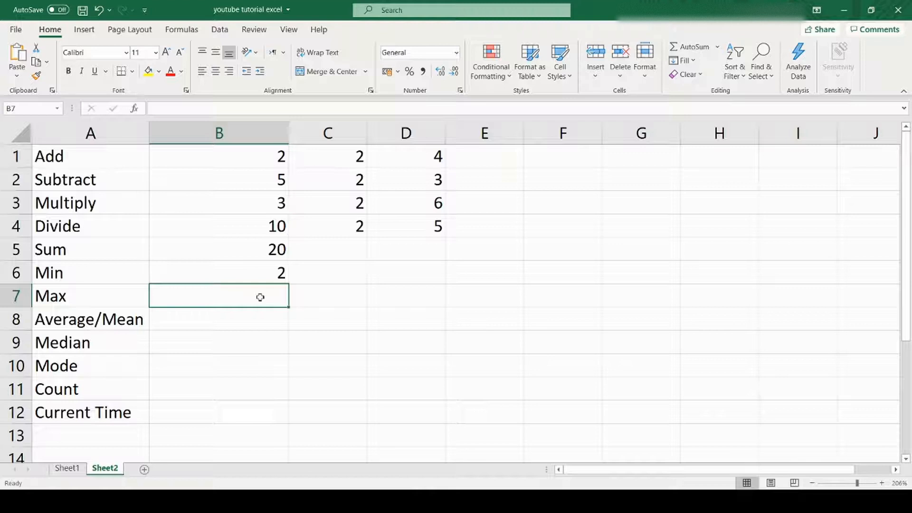
- Enter =MAX(B1:D4) in B7, returning 10
{"action": "type", "text": "=max"}
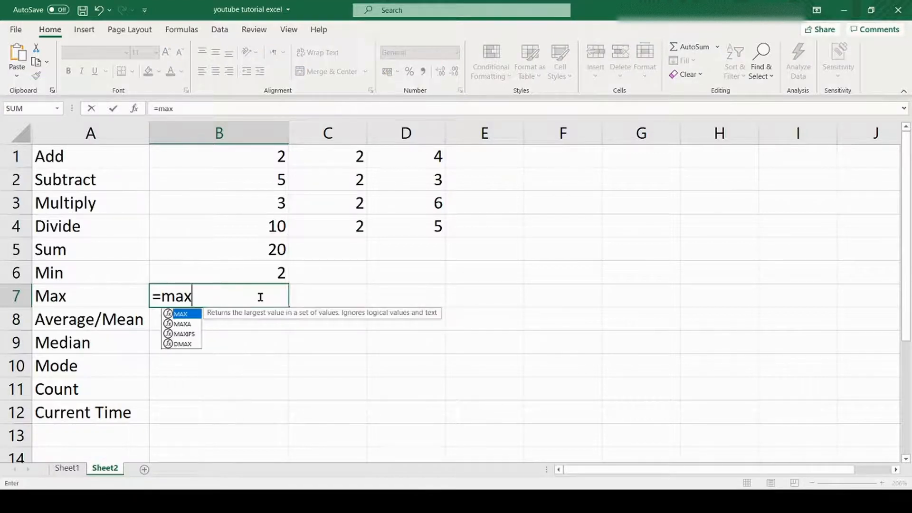
{"action": "double_click", "coordinate": [192, 315]}
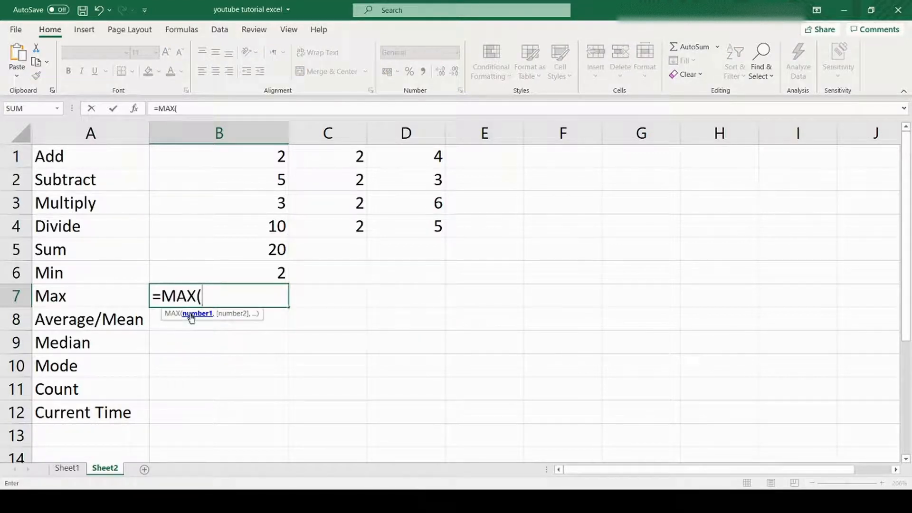
{"action": "left_click_drag", "start_coordinate": [199, 159], "coordinate": [434, 223]}
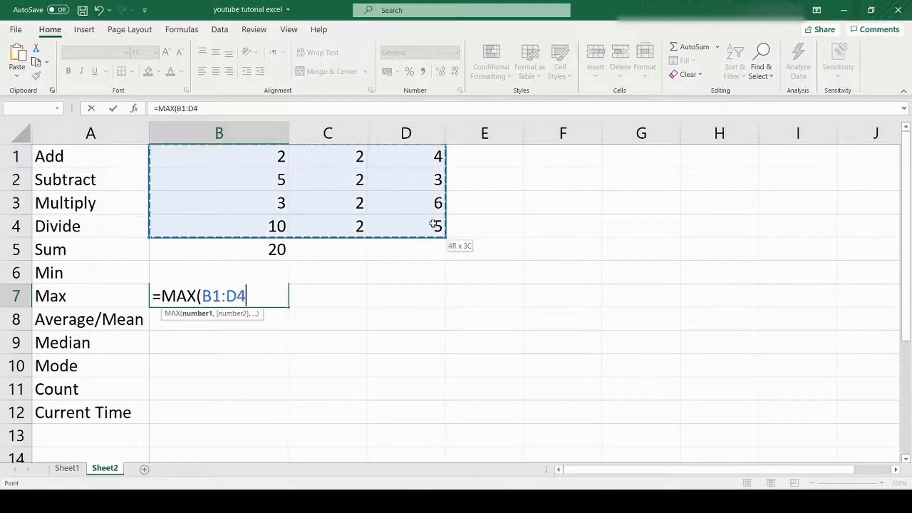
{"action": "key", "text": "Return"}
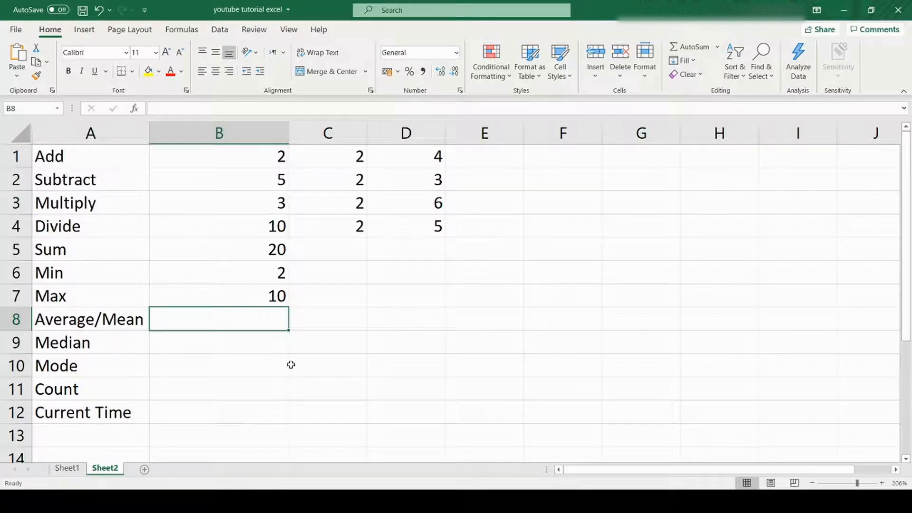
- Put =AVERAGE(B1:D4) in B8, giving 3.833333333, and select B1:D4 to compare with the status bar
{"action": "type", "text": "="}
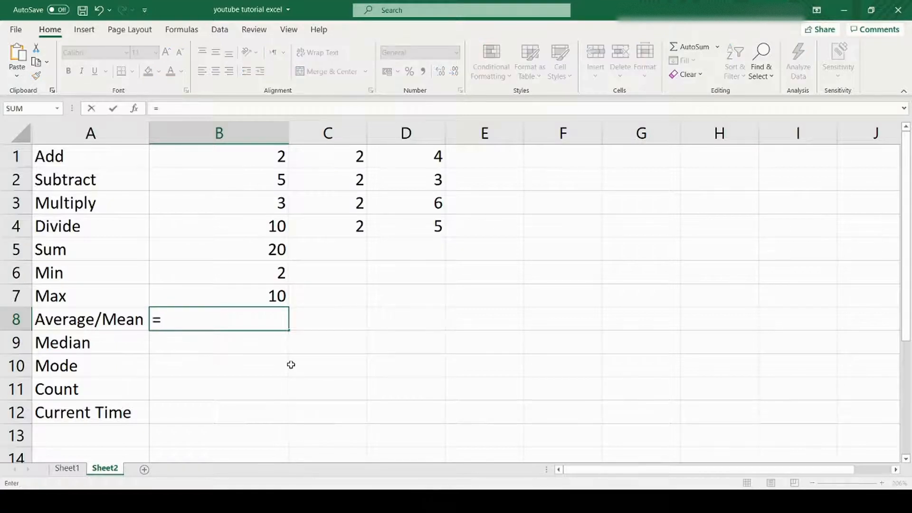
{"action": "type", "text": "aver"}
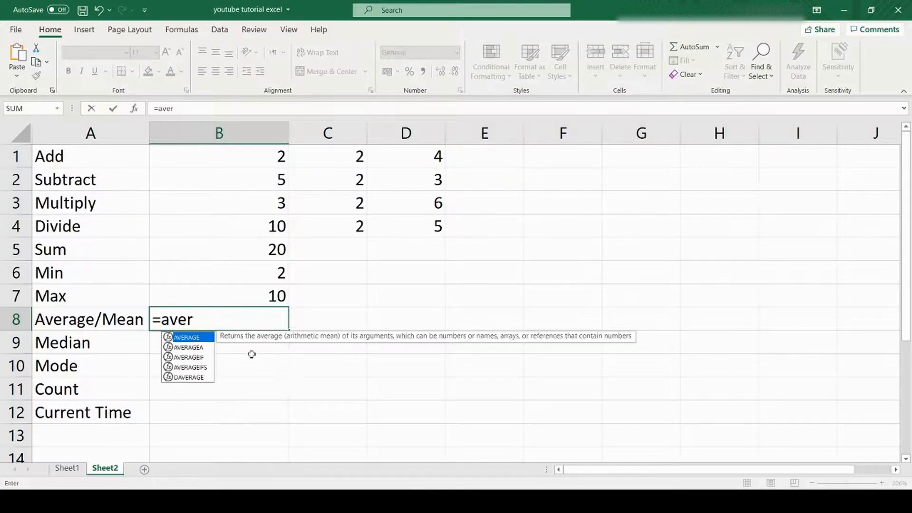
{"action": "double_click", "coordinate": [203, 339]}
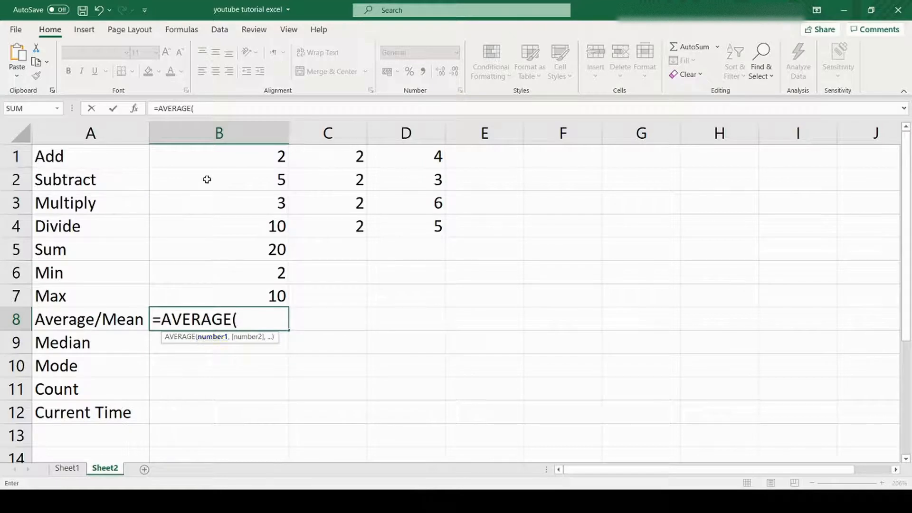
{"action": "left_click_drag", "start_coordinate": [184, 150], "coordinate": [435, 225]}
{"action": "key", "text": "Return"}
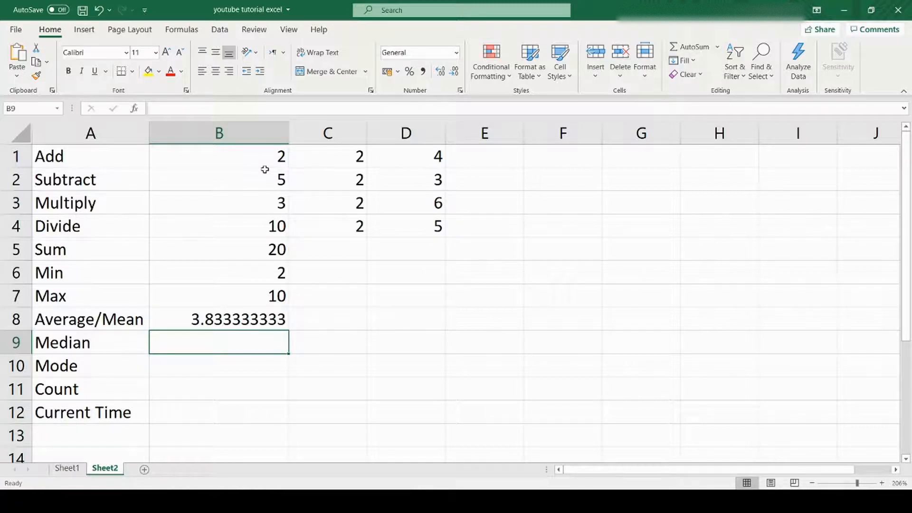
{"action": "left_click_drag", "start_coordinate": [240, 152], "coordinate": [421, 222]}
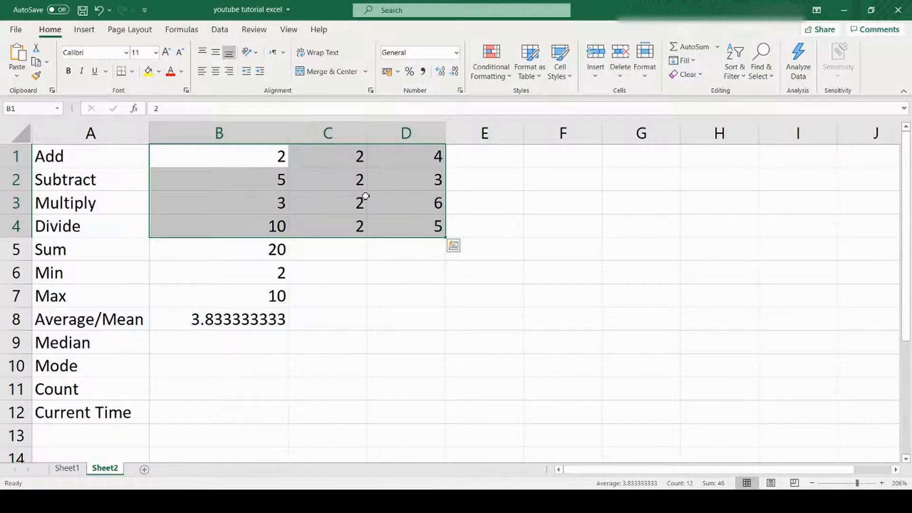
- Enter =MEDIAN(B1:D4) in B9, returning 3
{"action": "left_click", "coordinate": [227, 346]}
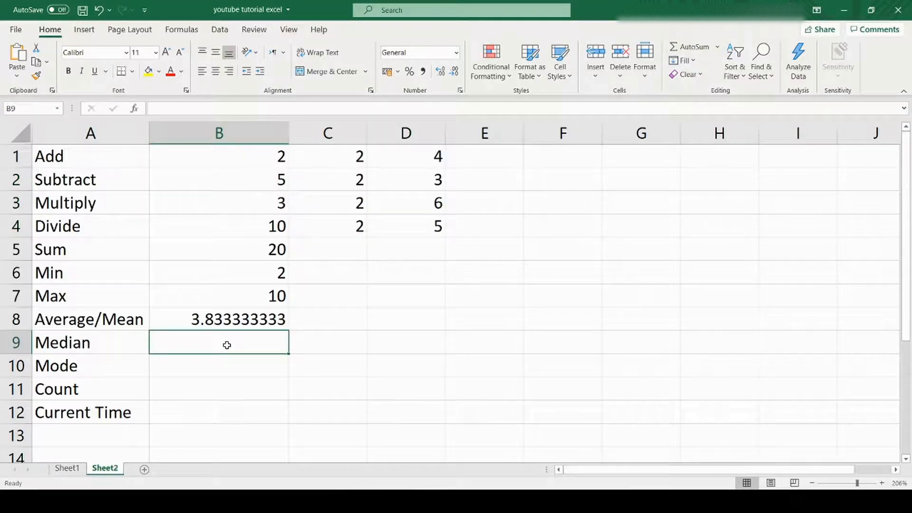
{"action": "type", "text": "=med"}
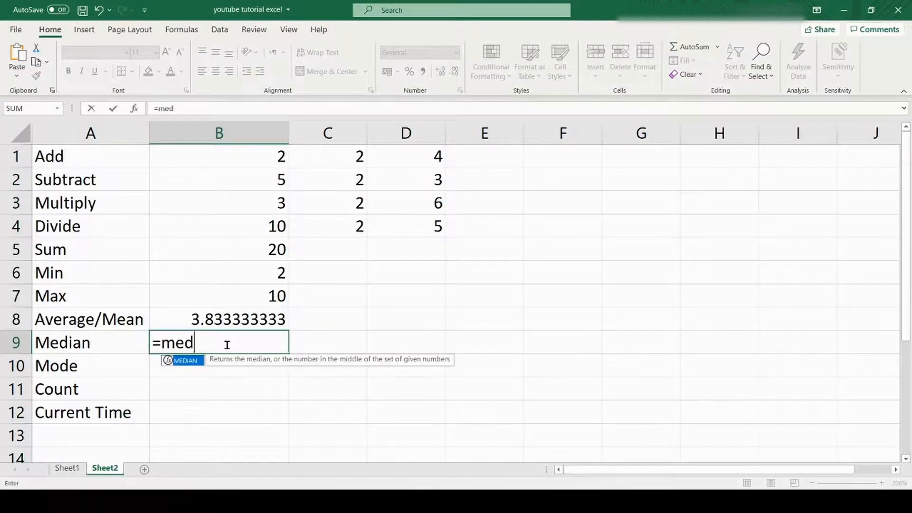
{"action": "double_click", "coordinate": [195, 361]}
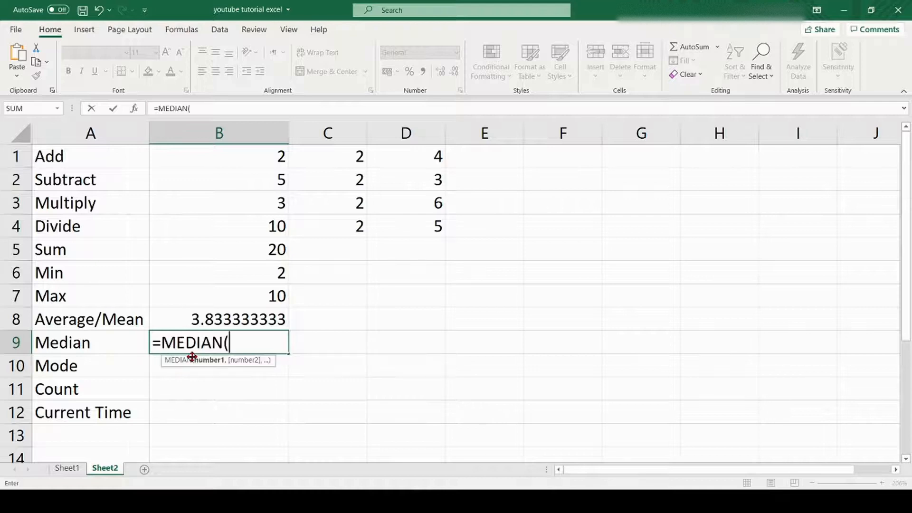
{"action": "left_click", "coordinate": [198, 161]}
{"action": "left_click_drag", "start_coordinate": [197, 161], "coordinate": [383, 226]}
{"action": "key", "text": "Return"}
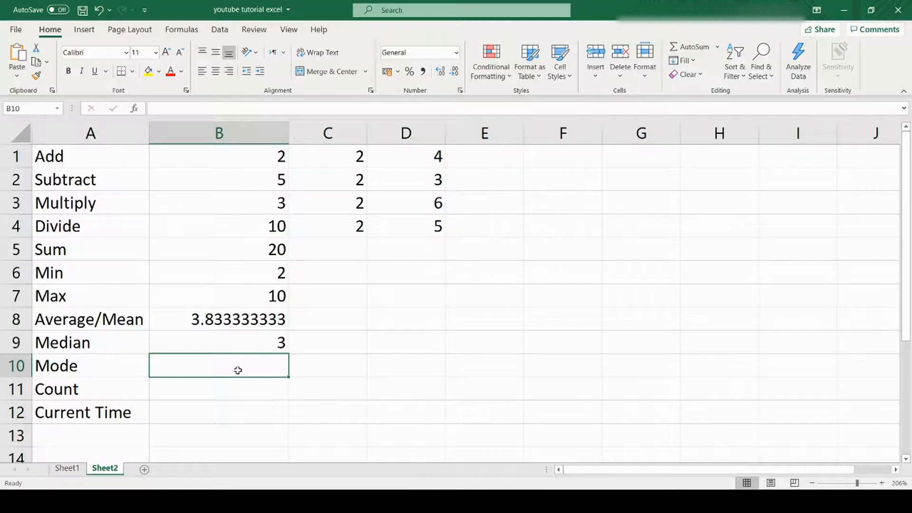
- Enter =MODE(B1:D4) in B10 for the most frequent value, 2
{"action": "type", "text": "=mo"}
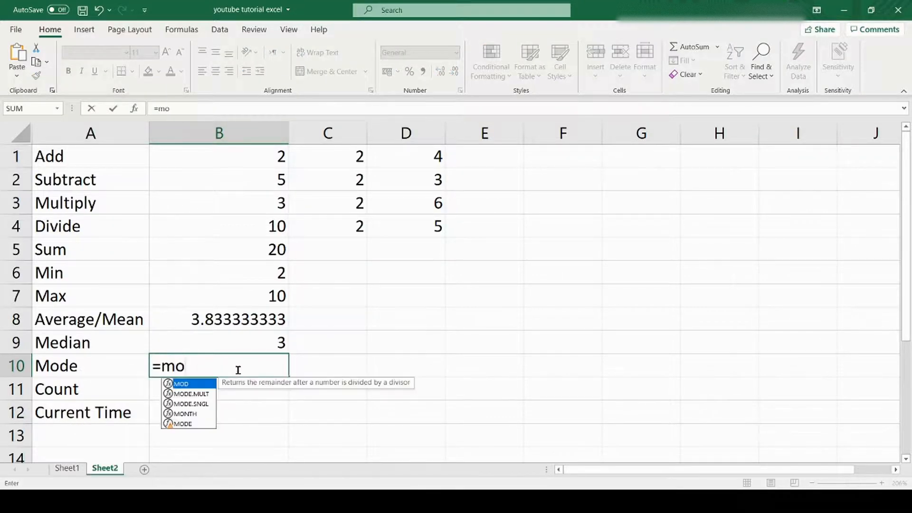
{"action": "double_click", "coordinate": [195, 424]}
{"action": "left_click_drag", "start_coordinate": [251, 166], "coordinate": [399, 222]}
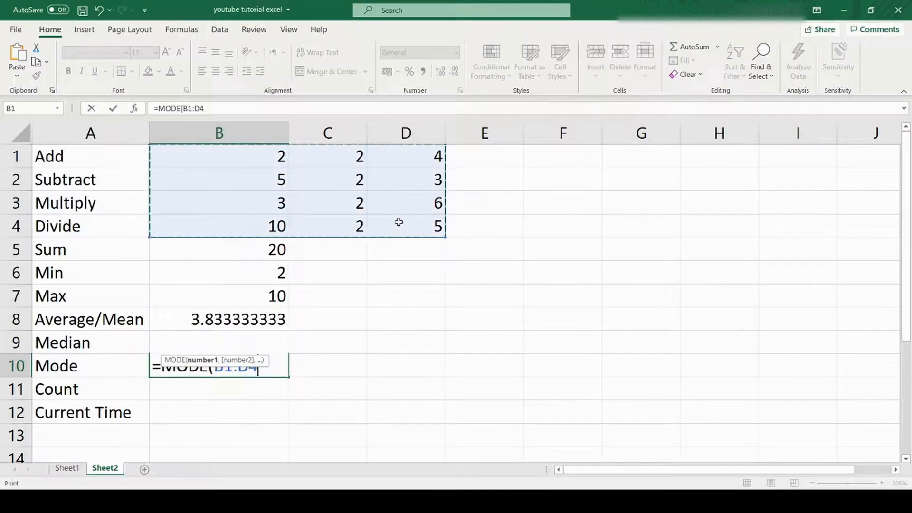
{"action": "key", "text": "Return"}
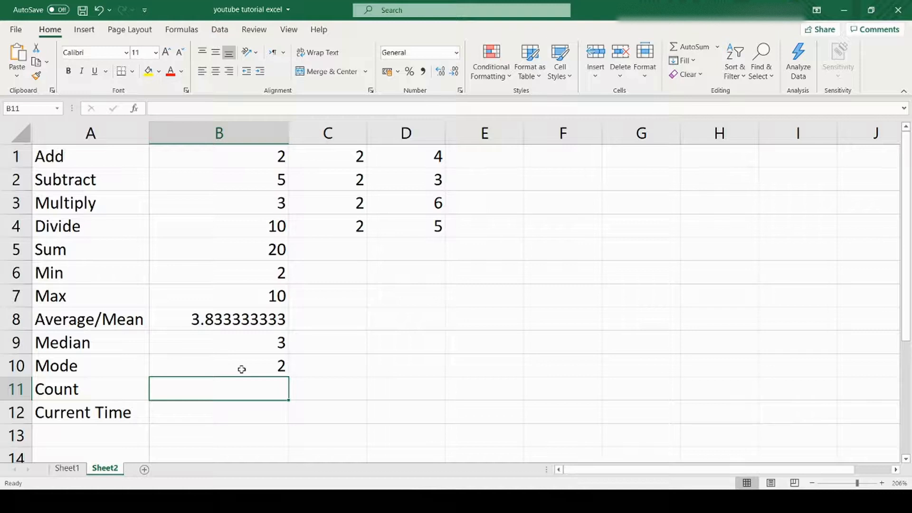
- Enter a COUNT formula over the number block in B11
{"action": "type", "text": "=c"}
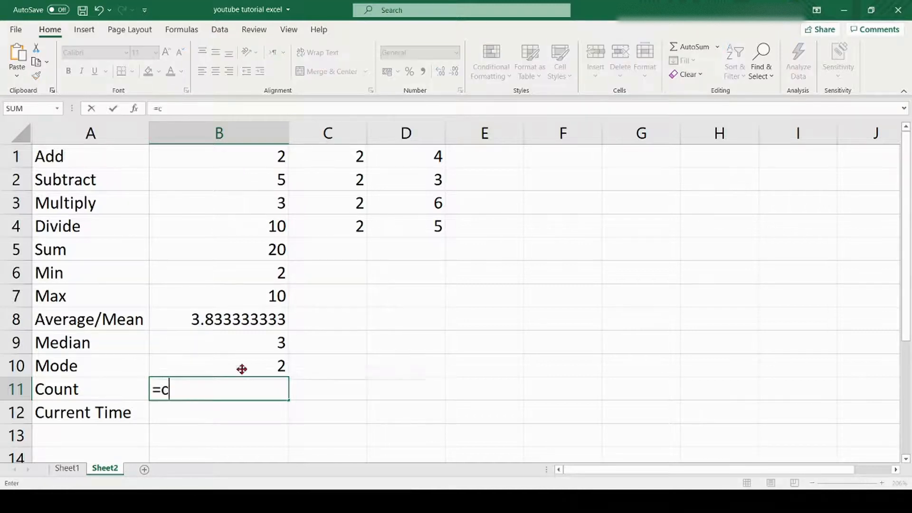
{"action": "type", "text": "ount"}
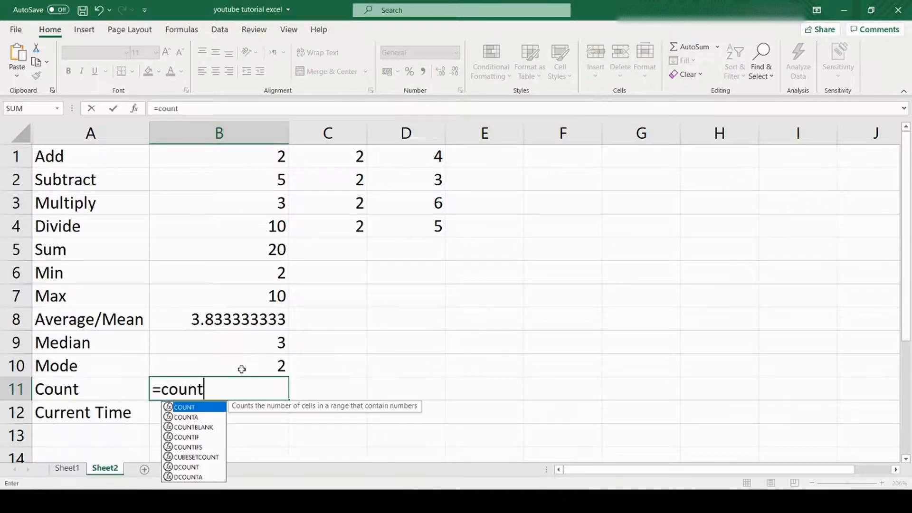
{"action": "double_click", "coordinate": [209, 410]}
{"action": "left_click_drag", "start_coordinate": [203, 157], "coordinate": [407, 220]}
{"action": "key", "text": "Return"}
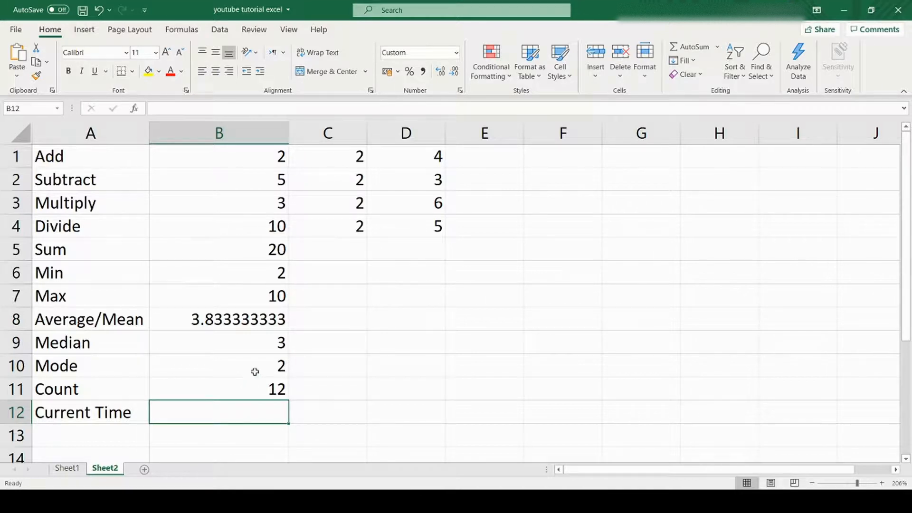
- Clear B11 and re-enter it as =COUNT(B1:H4), returning 12
{"action": "left_click", "coordinate": [260, 390]}
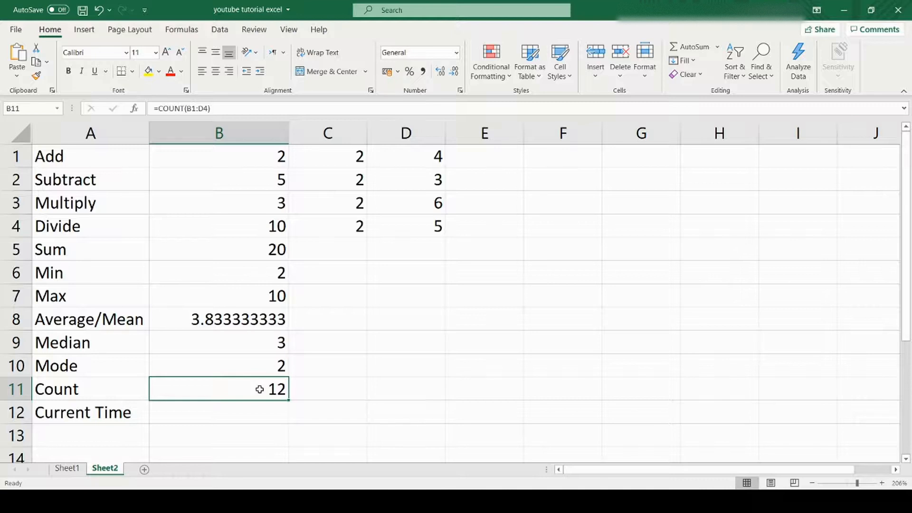
{"action": "key", "text": "Delete"}
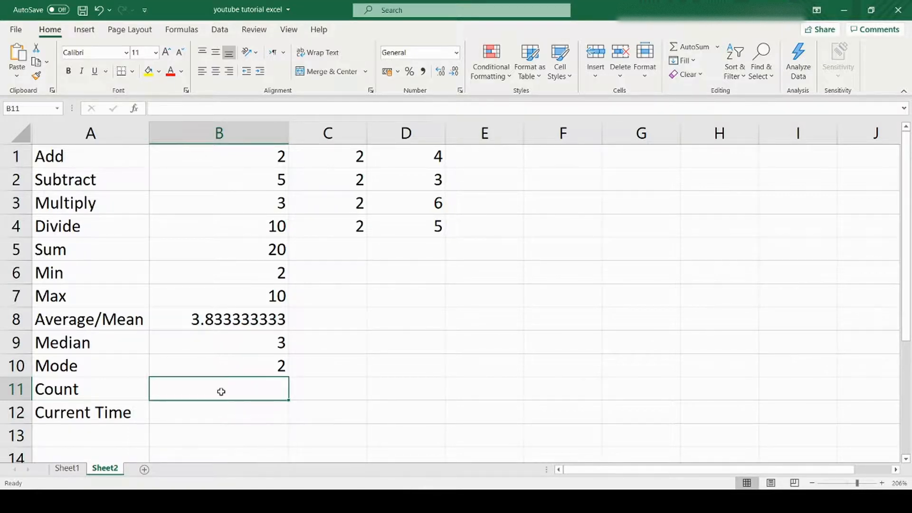
{"action": "type", "text": "="}
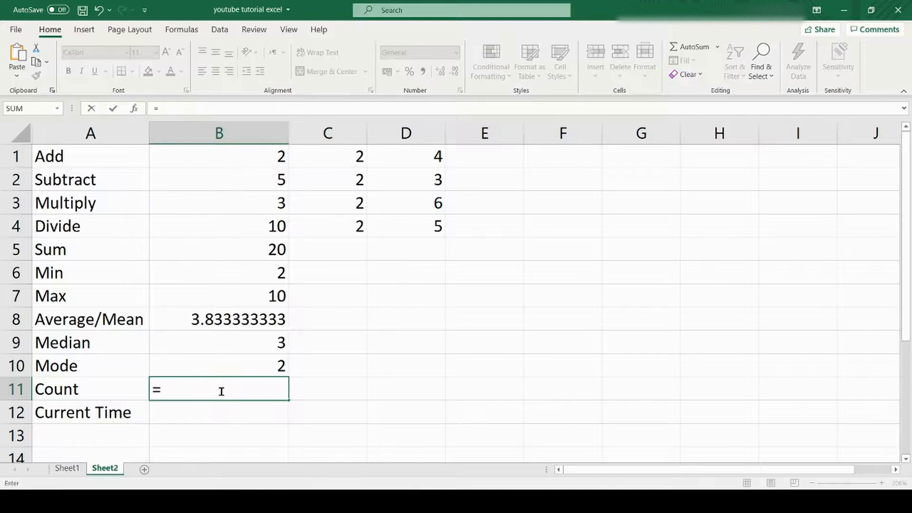
{"action": "type", "text": "count"}
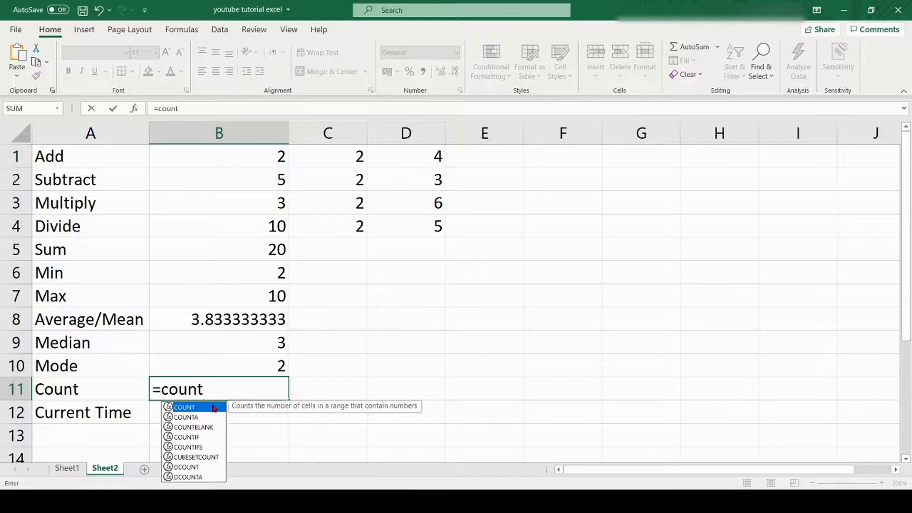
{"action": "double_click", "coordinate": [215, 407]}
{"action": "left_click_drag", "start_coordinate": [183, 153], "coordinate": [720, 221]}
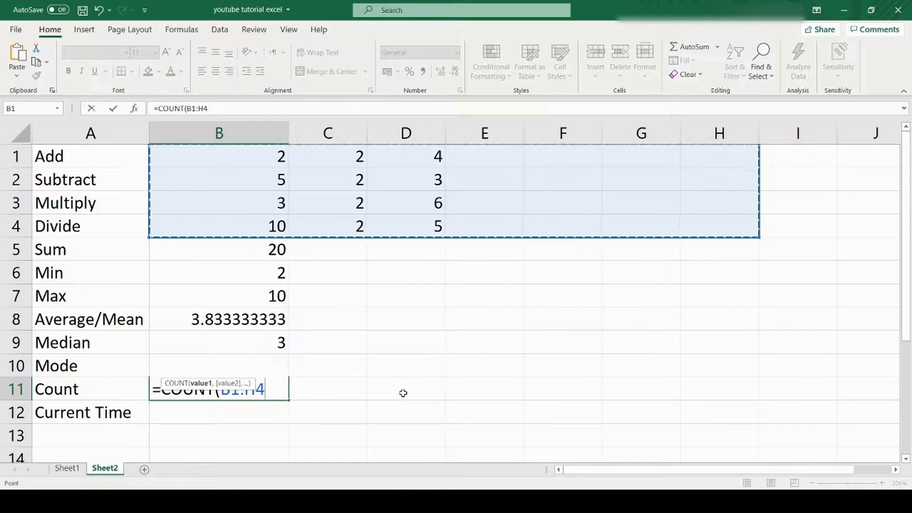
{"action": "key", "text": "Return"}
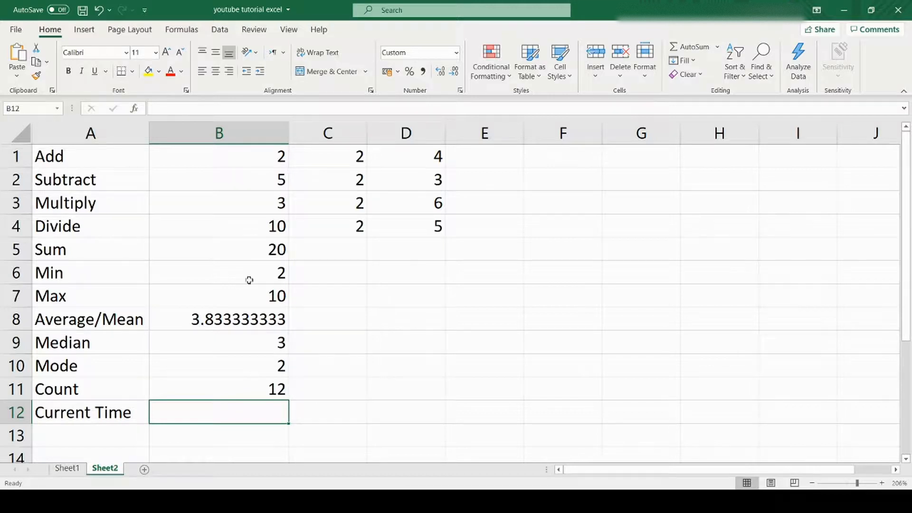
- Enter =now() in B12 to show the timestamp 20/02/2021 20:24
{"action": "left_click", "coordinate": [267, 156]}
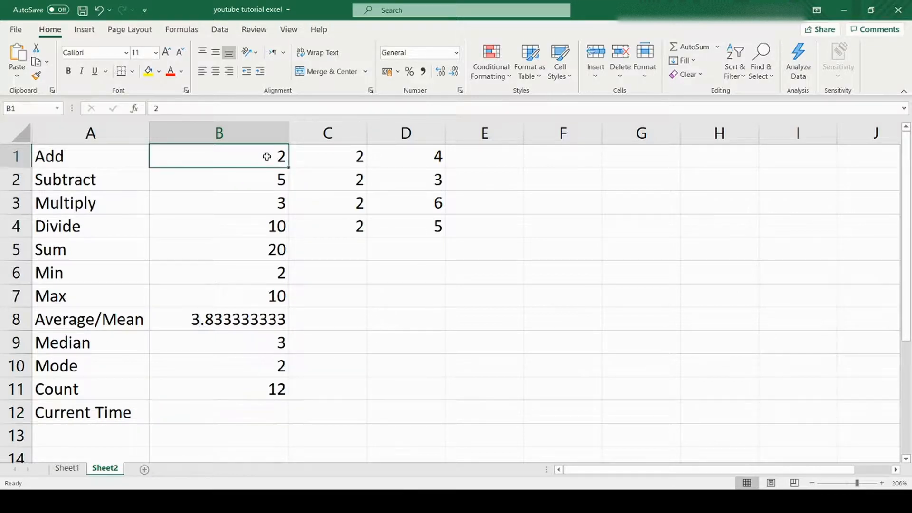
{"action": "key", "text": "Down"}
{"action": "key", "text": "Down"}
{"action": "key", "text": "Down"}
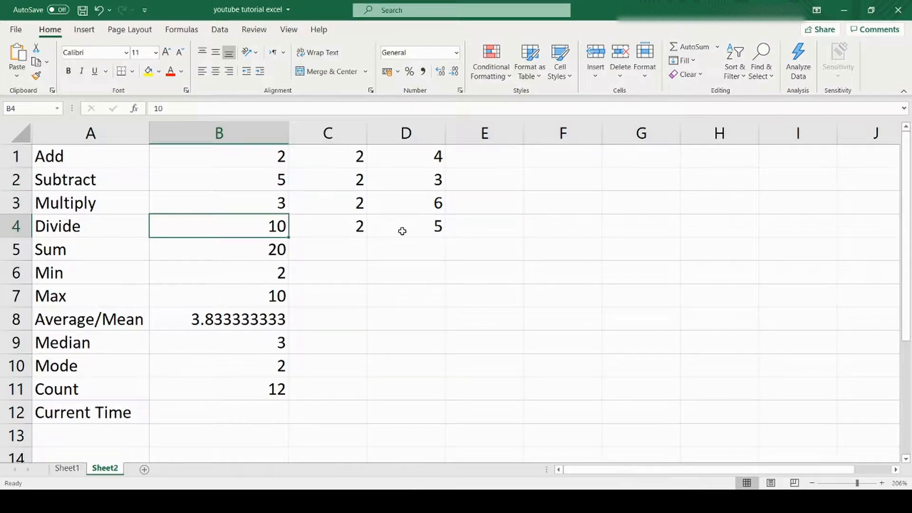
{"action": "left_click", "coordinate": [258, 412]}
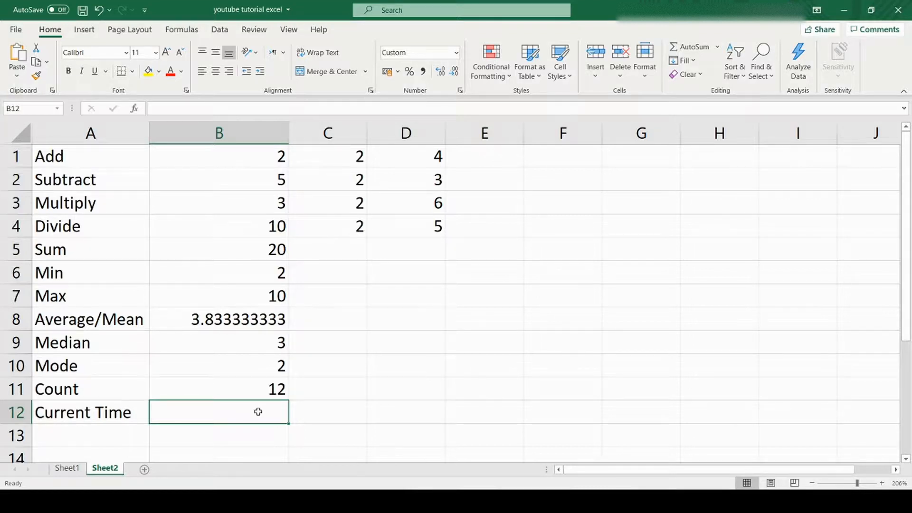
{"action": "type", "text": "="}
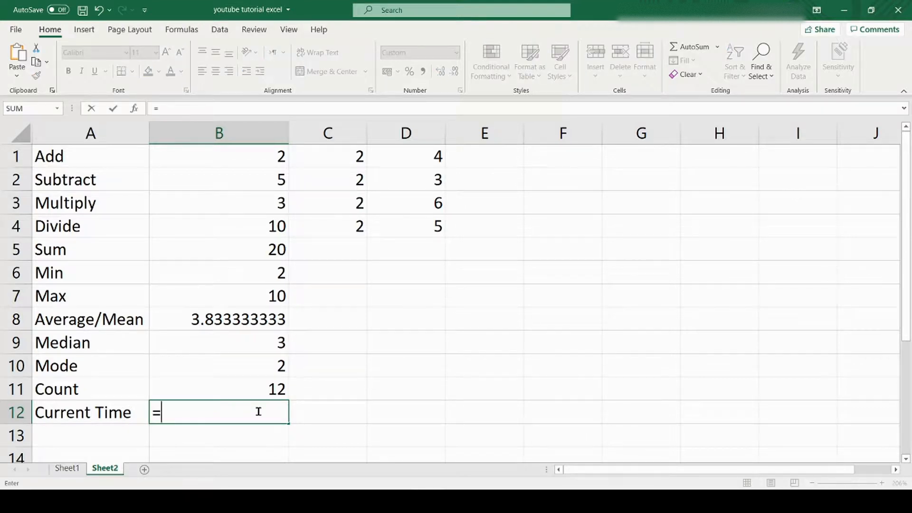
{"action": "type", "text": "now"}
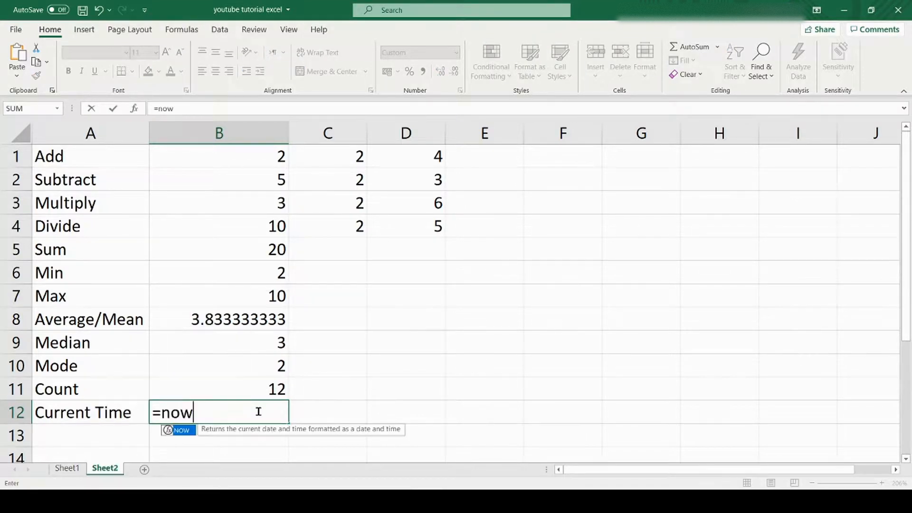
{"action": "type", "text": "()"}
{"action": "key", "text": "Return"}
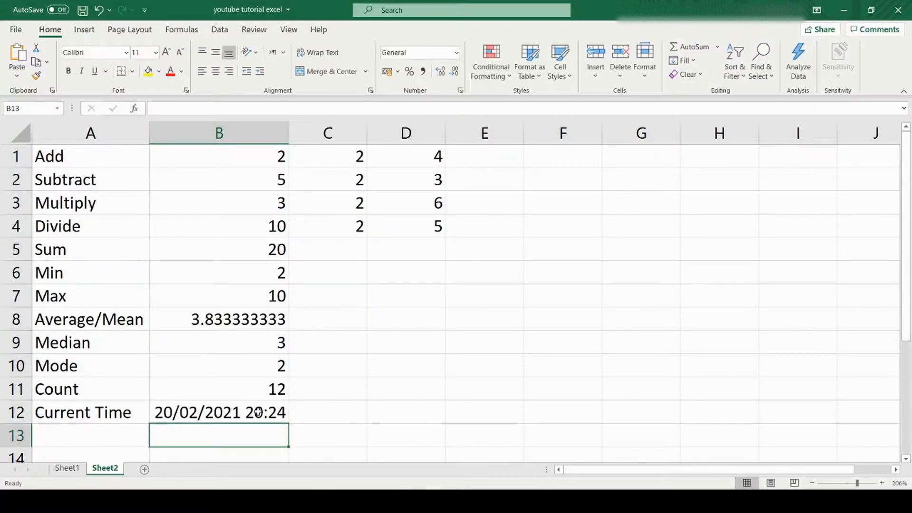
- Add a new Sheet3 to the workbook, then return to Sheet2
{"action": "left_click", "coordinate": [323, 439]}
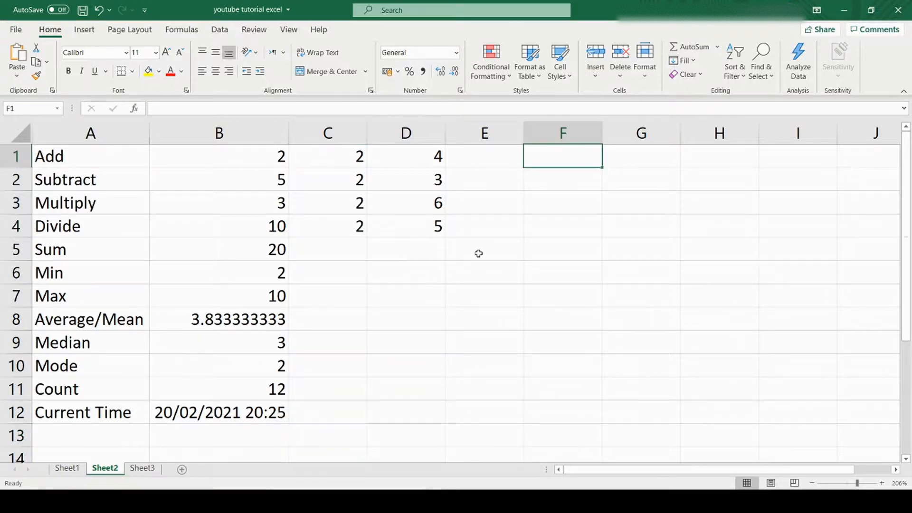
{"action": "left_click", "coordinate": [478, 253]}
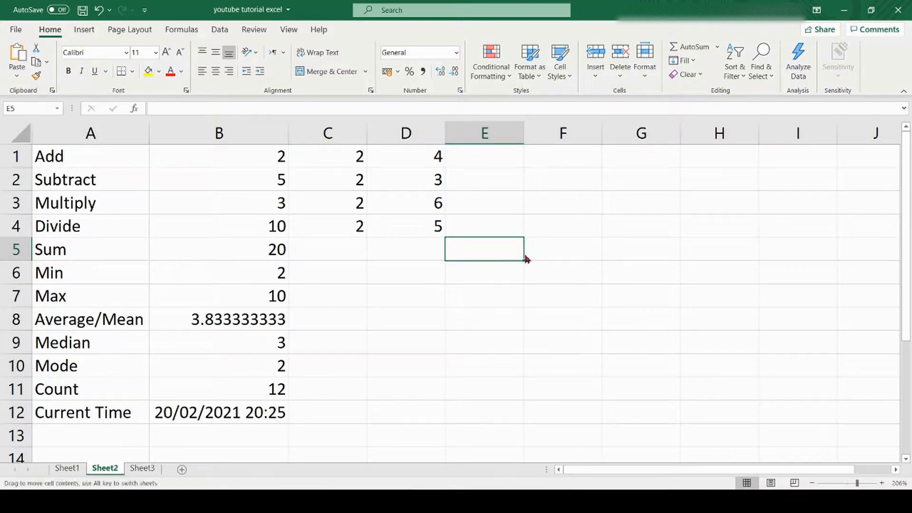
- Type the starting values 1 in F5 and 2 in F6
{"action": "left_click", "coordinate": [544, 251]}
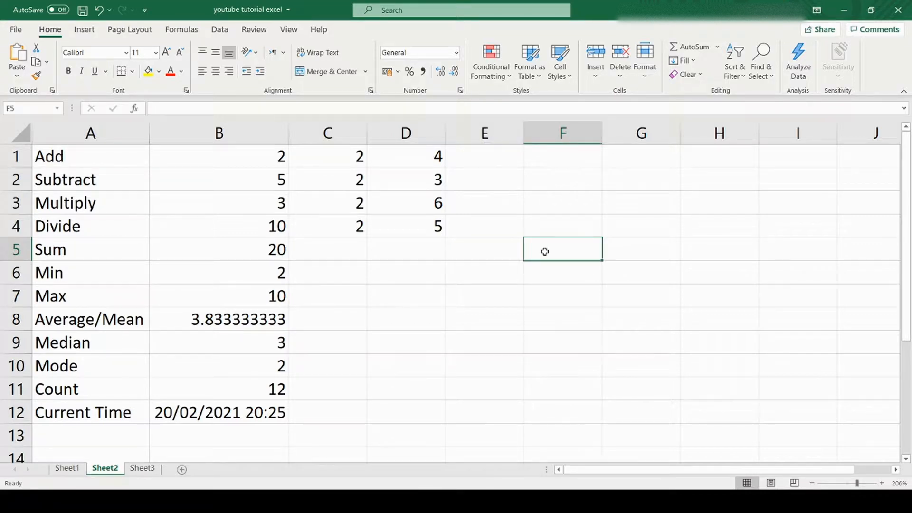
{"action": "type", "text": "1"}
{"action": "key", "text": "Return"}
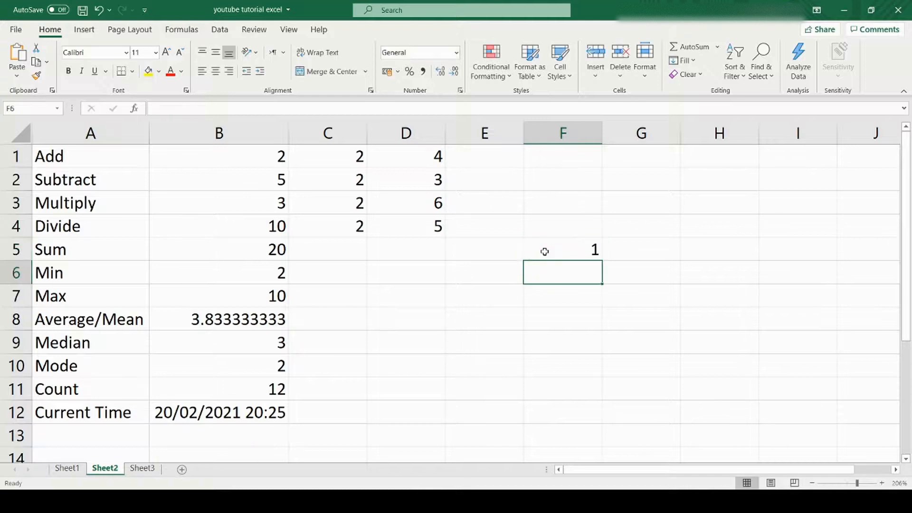
{"action": "type", "text": "2"}
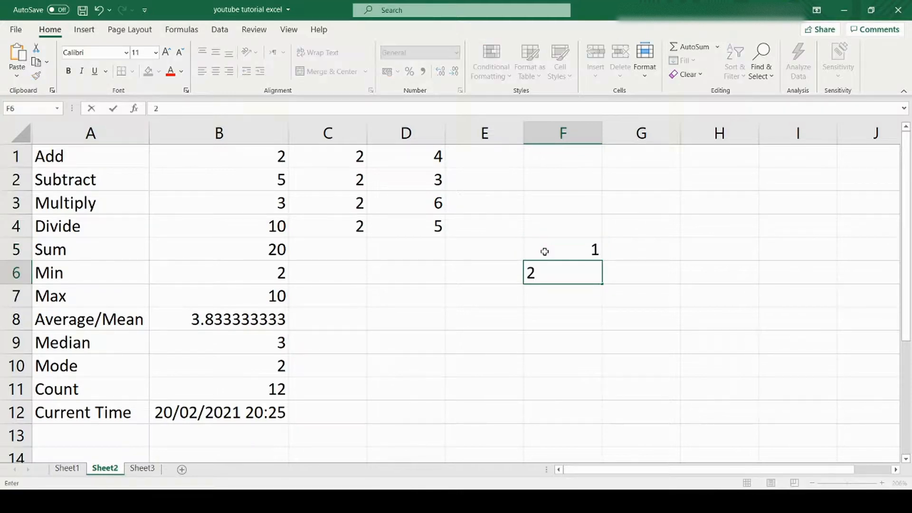
{"action": "key", "text": "Return"}
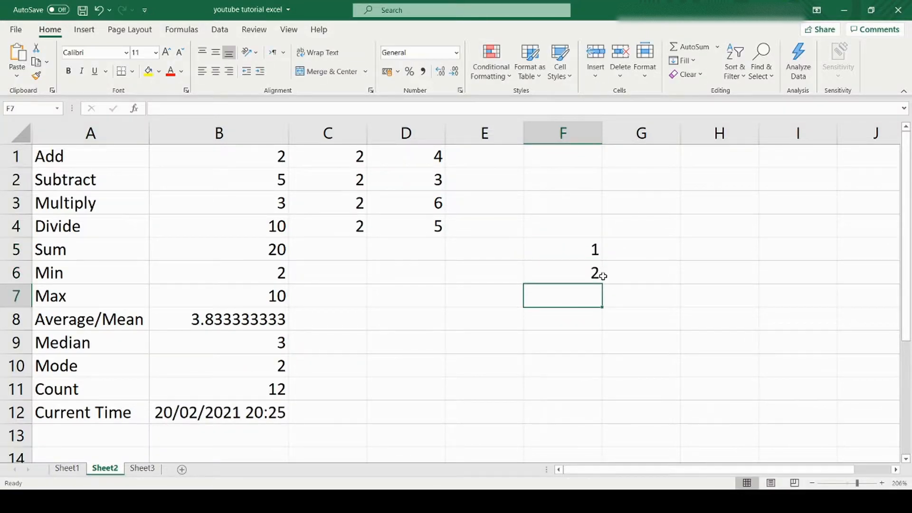
- Autofill the number series from F5:F6 down to 11 in F15
{"action": "left_click_drag", "start_coordinate": [574, 247], "coordinate": [574, 264]}
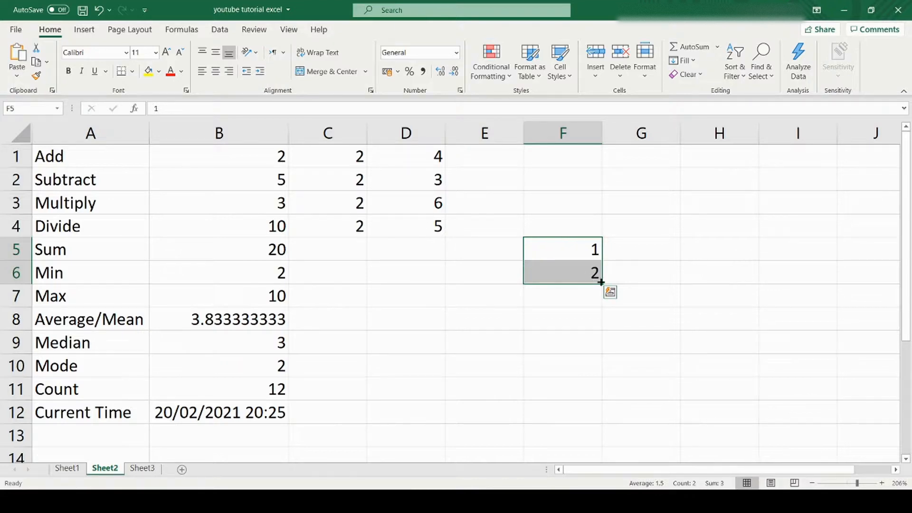
{"action": "left_click_drag", "start_coordinate": [601, 283], "coordinate": [594, 446]}
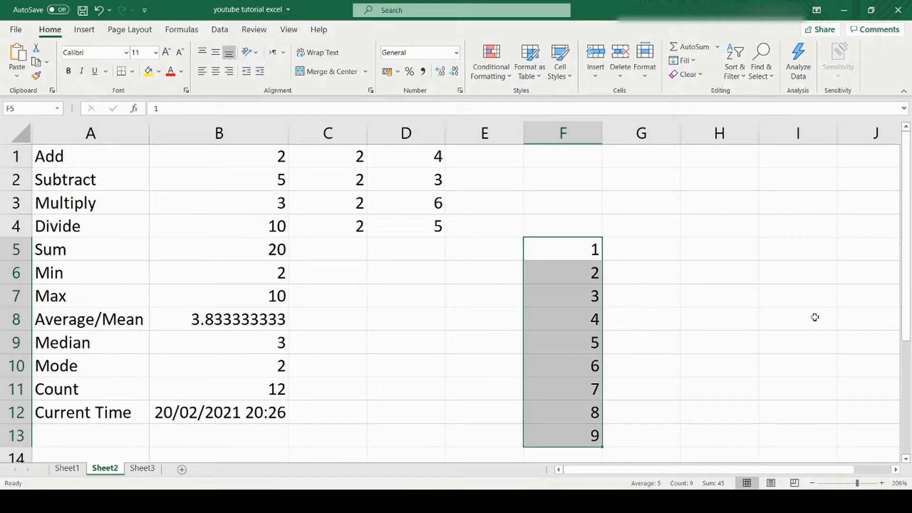
{"action": "left_click_drag", "start_coordinate": [908, 301], "coordinate": [907, 327]}
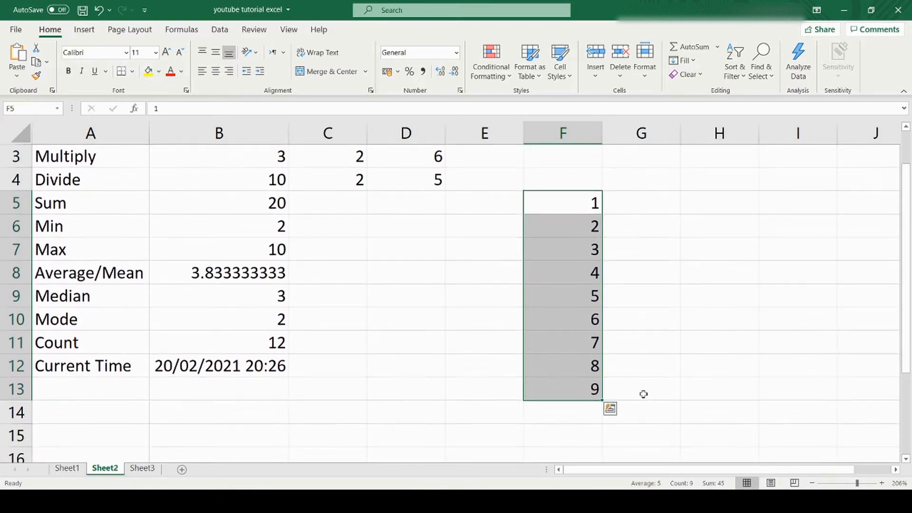
{"action": "left_click_drag", "start_coordinate": [604, 400], "coordinate": [601, 438]}
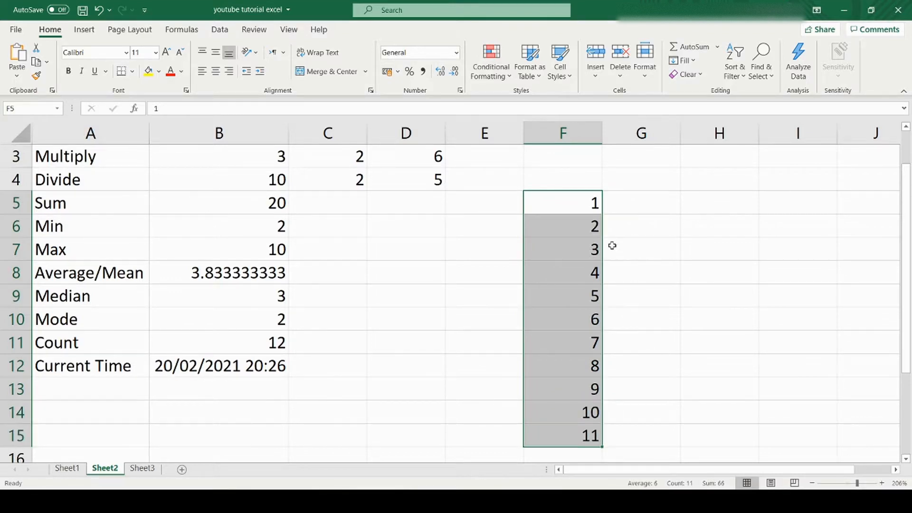
{"action": "left_click", "coordinate": [631, 197]}
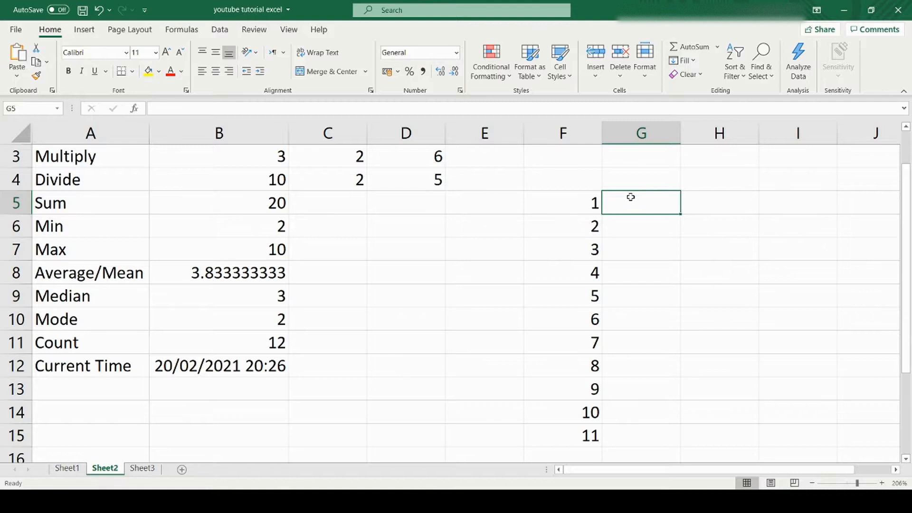
- Enter January in G4 and autofill the months through December down to G15
{"action": "left_click", "coordinate": [634, 181]}
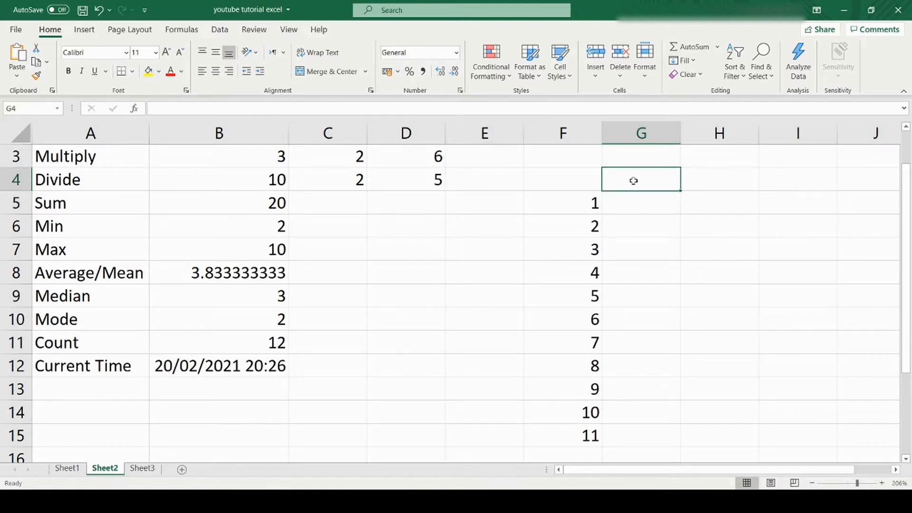
{"action": "type", "text": "January"}
{"action": "key", "text": "Return"}
{"action": "left_click", "coordinate": [663, 180]}
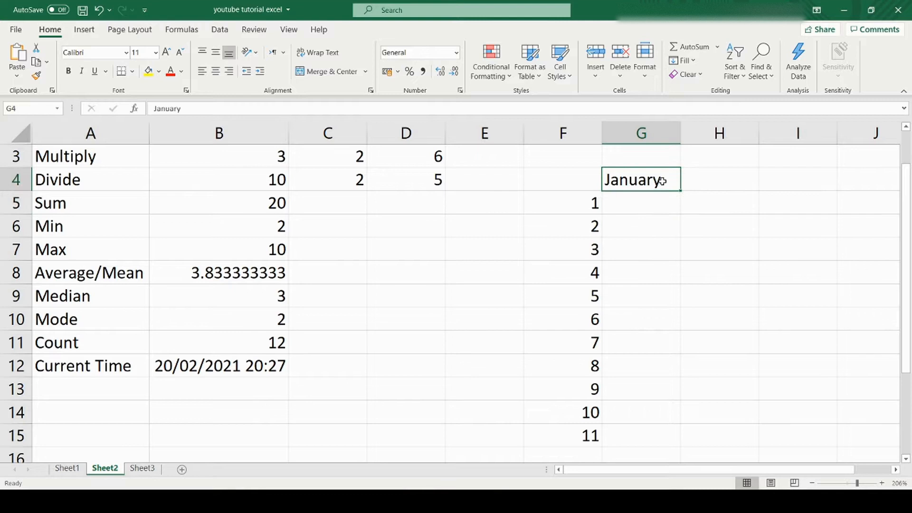
{"action": "left_click_drag", "start_coordinate": [680, 190], "coordinate": [674, 441]}
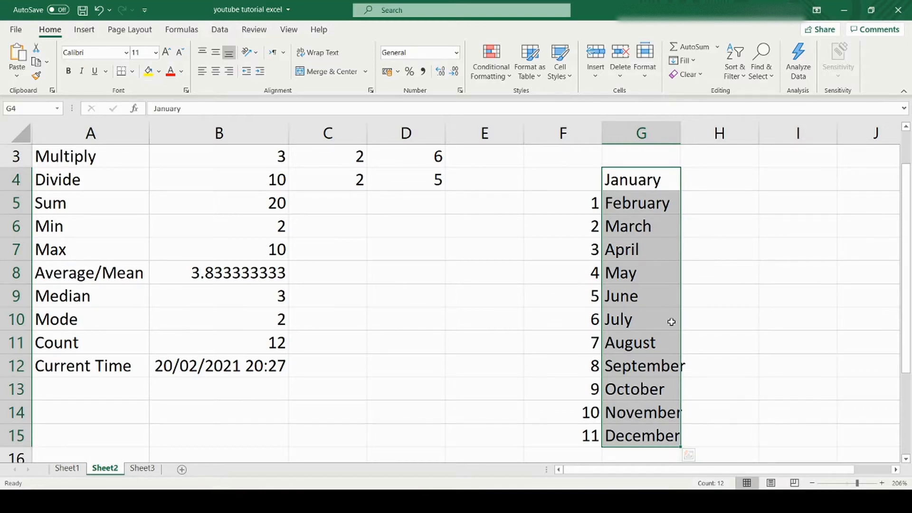
{"action": "left_click", "coordinate": [720, 189]}
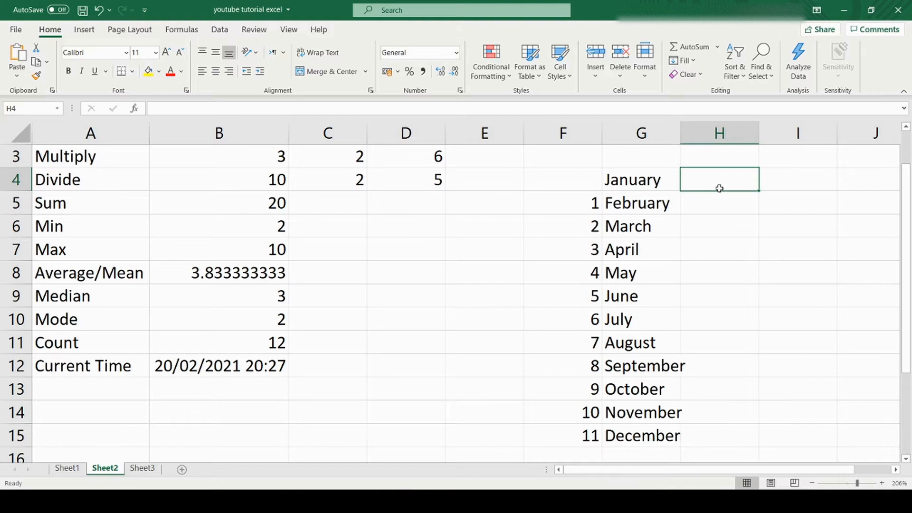
- Enter Monday in H4 and autofill the weekdays down to H13, ending at Wednesday
{"action": "type", "text": "Monday"}
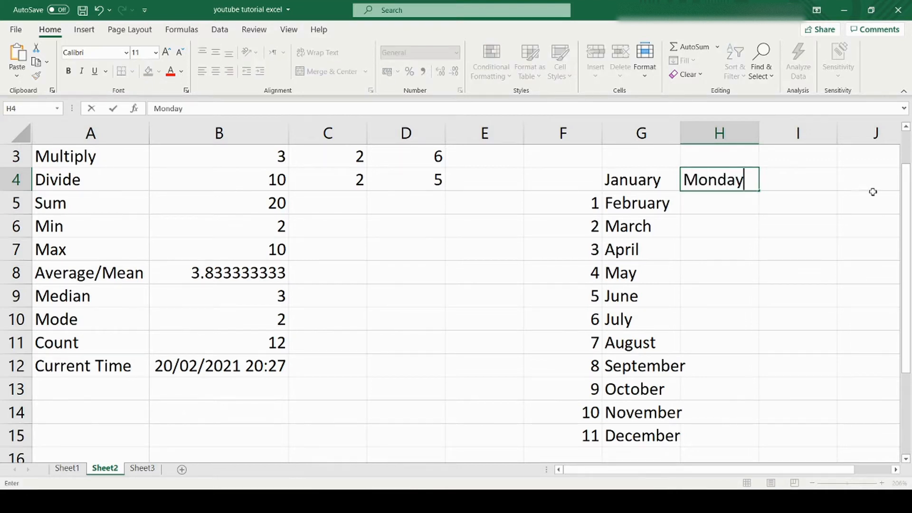
{"action": "key", "text": "Return"}
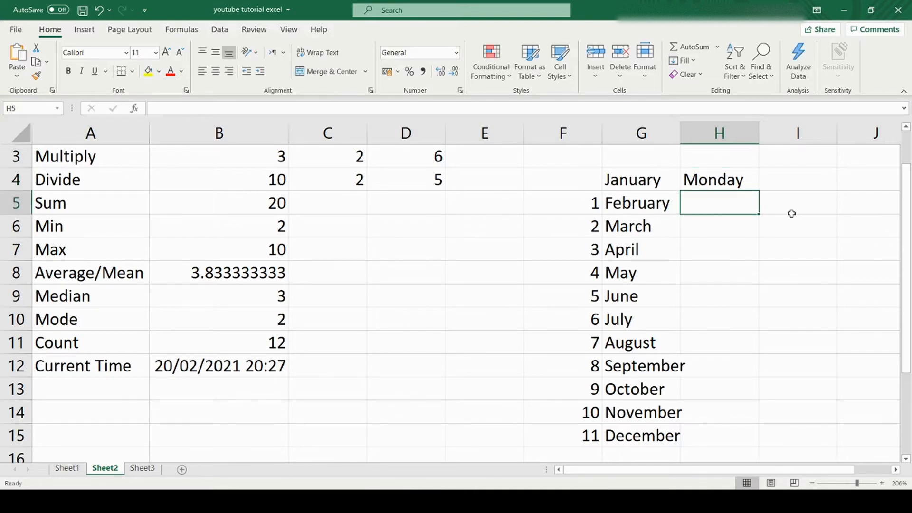
{"action": "left_click", "coordinate": [738, 187]}
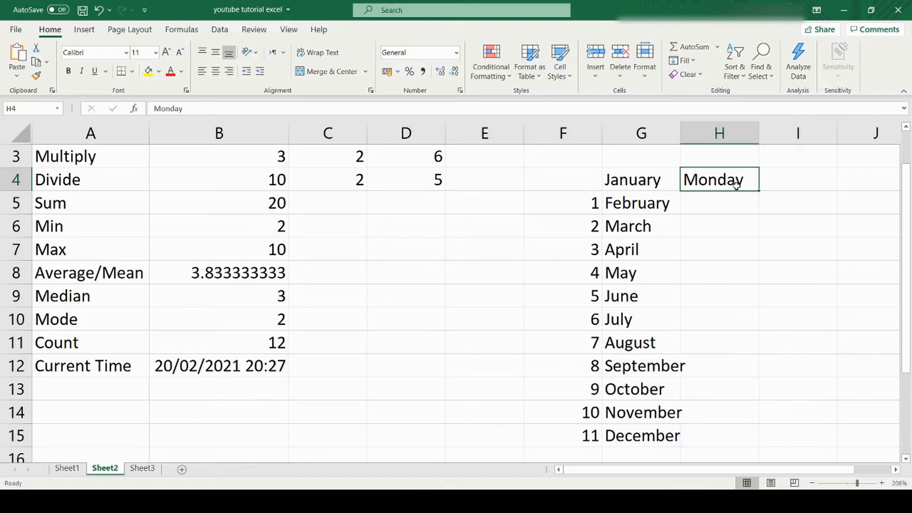
{"action": "left_click_drag", "start_coordinate": [758, 191], "coordinate": [753, 392]}
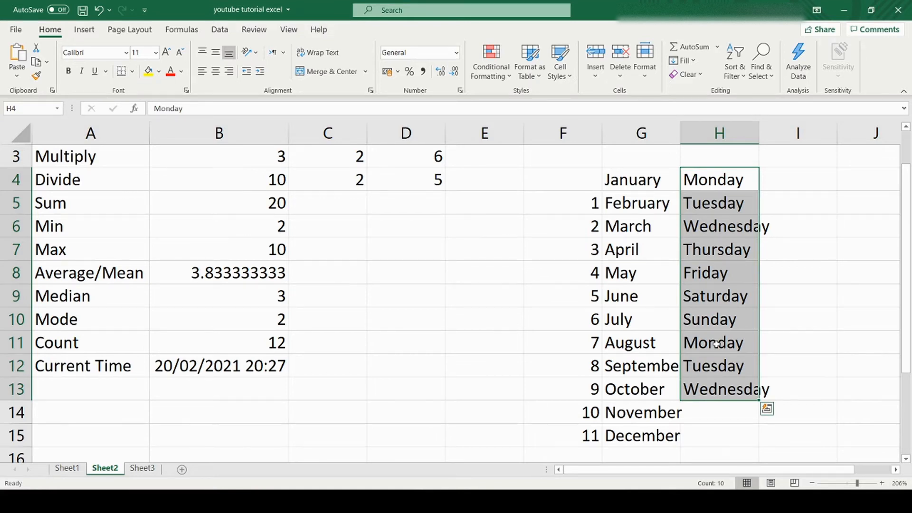
{"action": "left_click", "coordinate": [570, 270]}
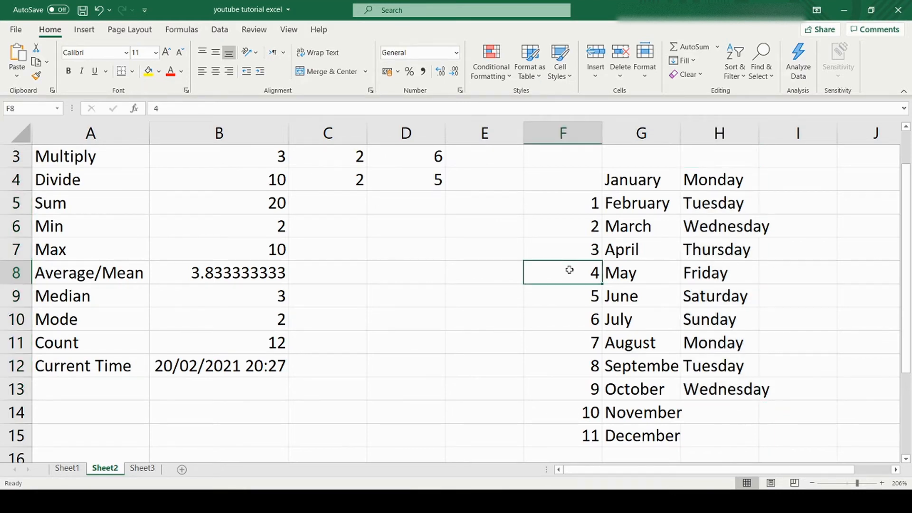